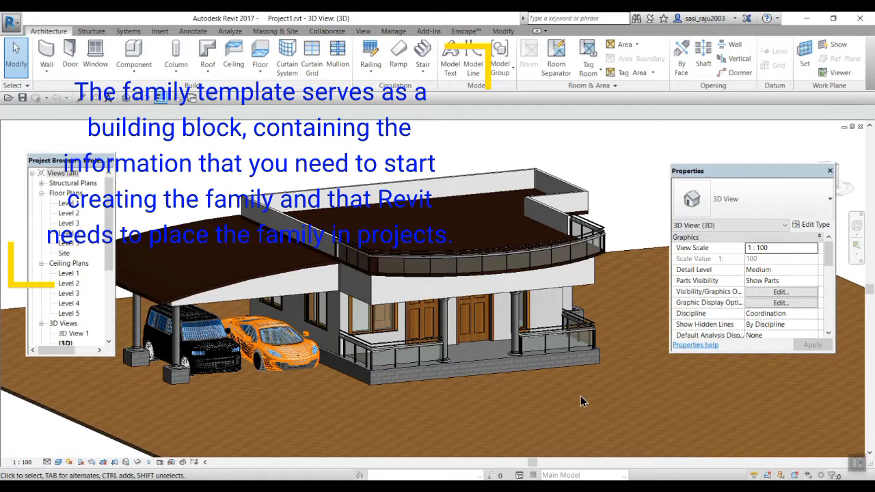
Create a new family from the Metric Generic Model.rft template.
click(11, 25)
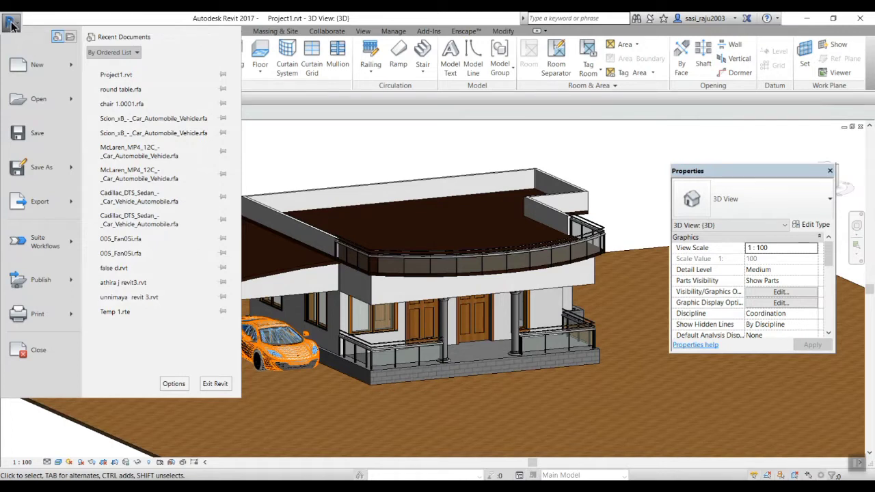
mouse_move(20, 75)
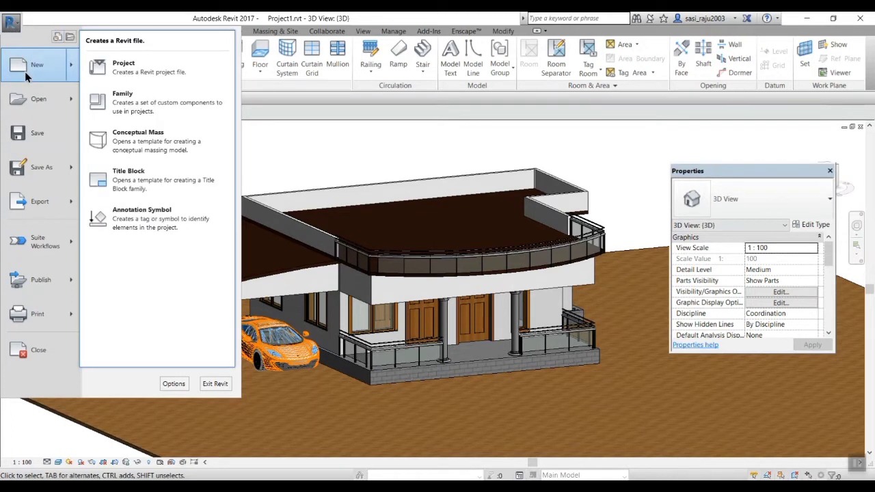
click(140, 104)
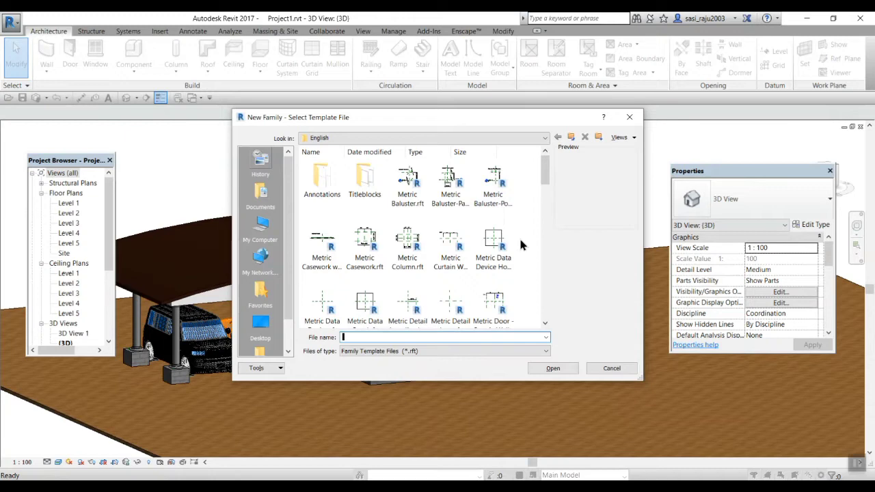
scroll(531, 274, down, 3)
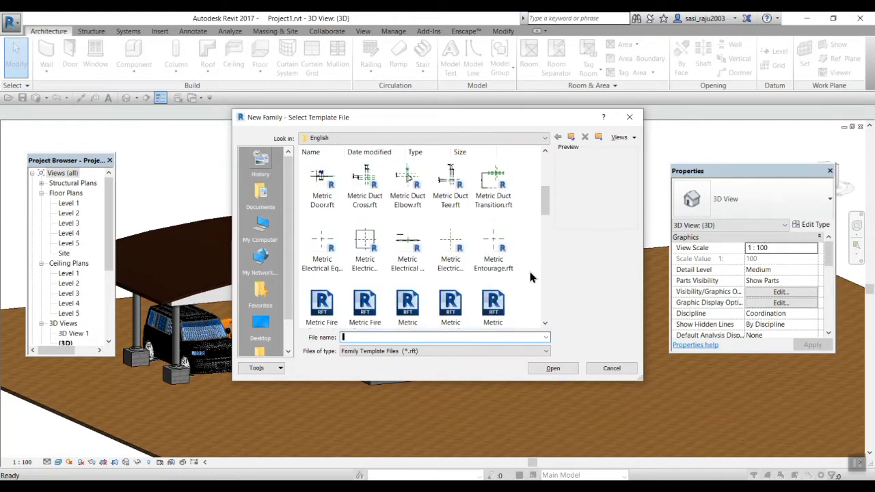
scroll(531, 277, down, 3)
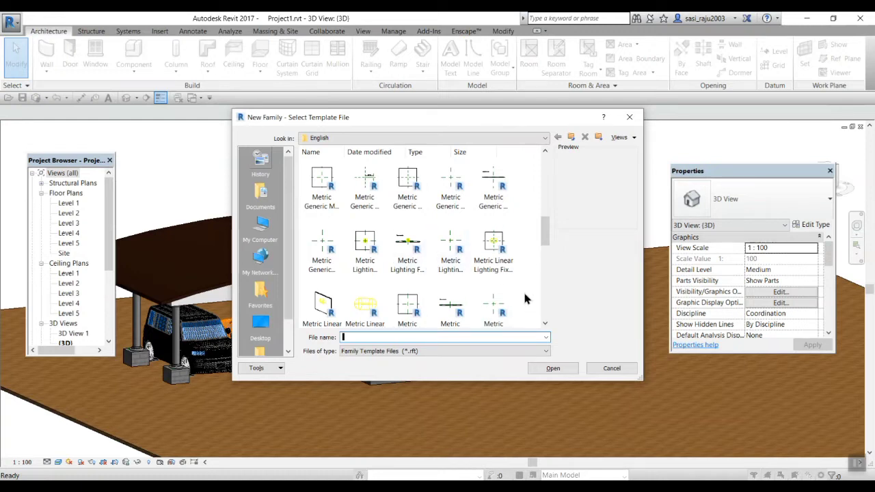
click(319, 266)
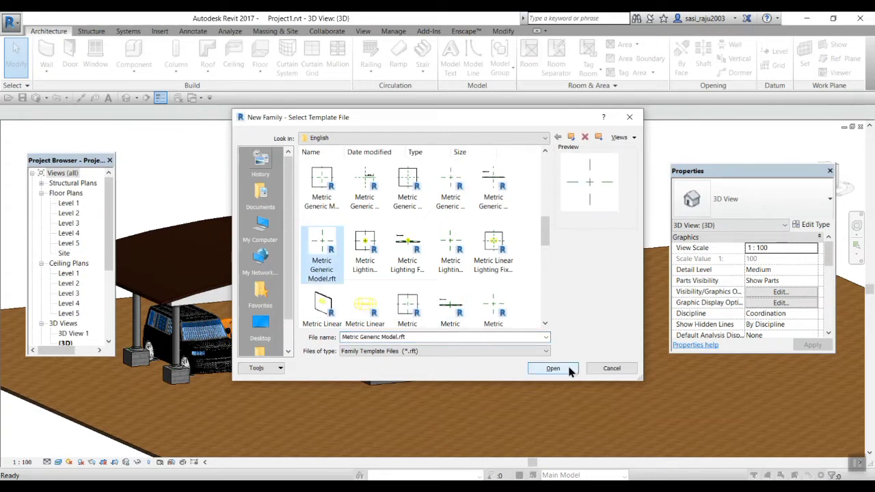
click(568, 369)
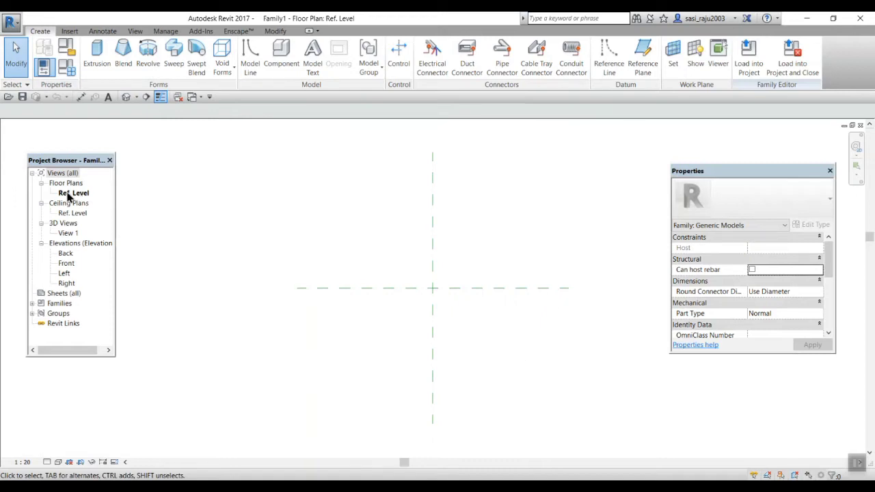
Set the project's length unit to centimeters in the Project Units settings.
click(608, 61)
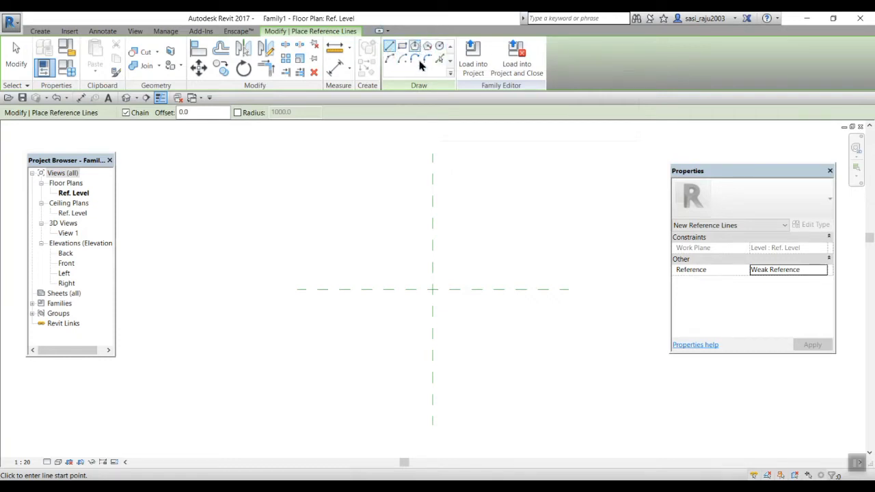
key(Escape)
key(u)
key(n)
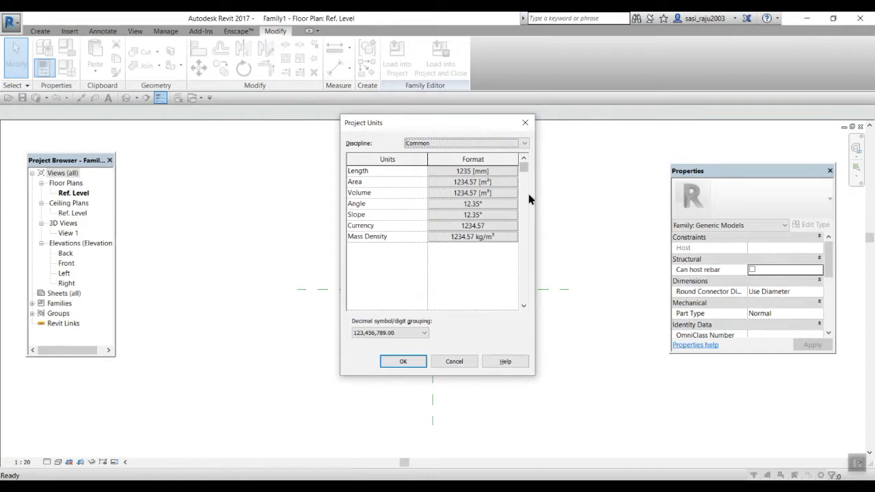
click(488, 171)
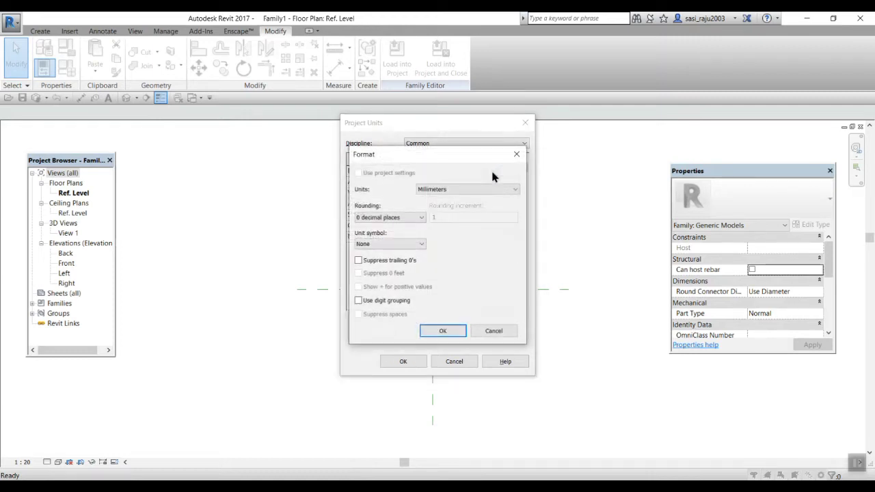
click(515, 189)
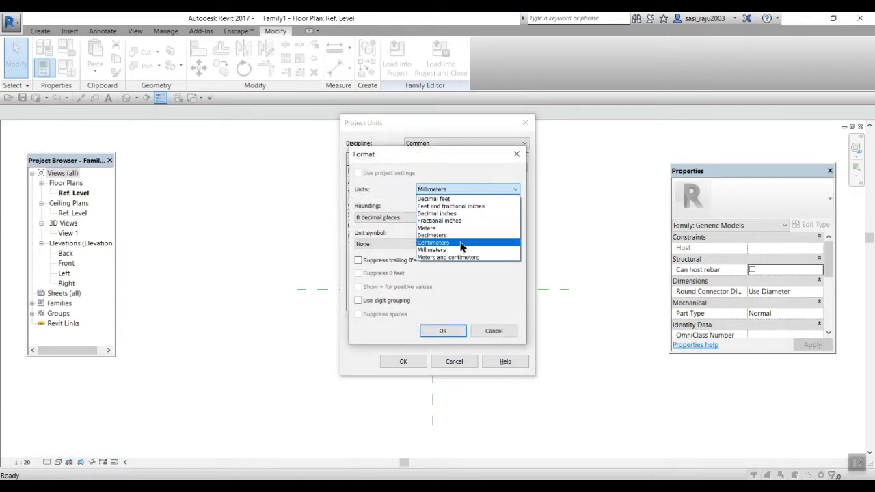
click(462, 243)
click(459, 330)
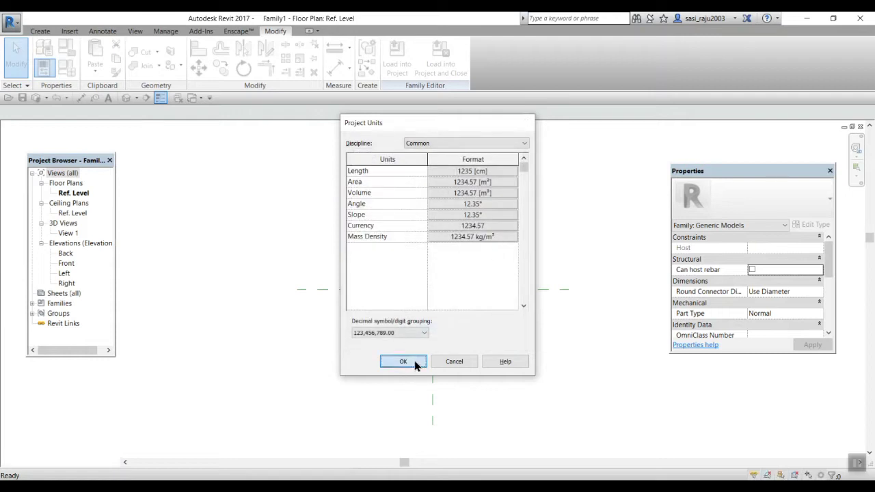
click(402, 362)
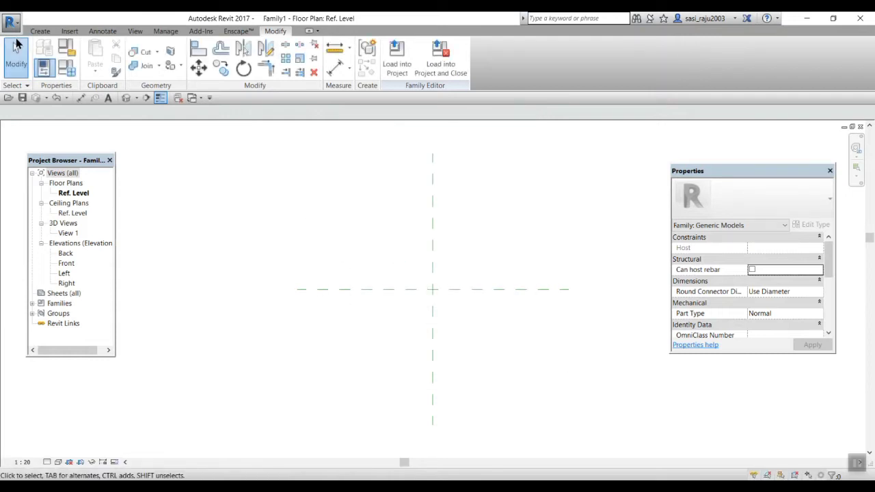
Add reference lines offset 100 cm on both sides of the vertical and horizontal center reference planes.
click(39, 31)
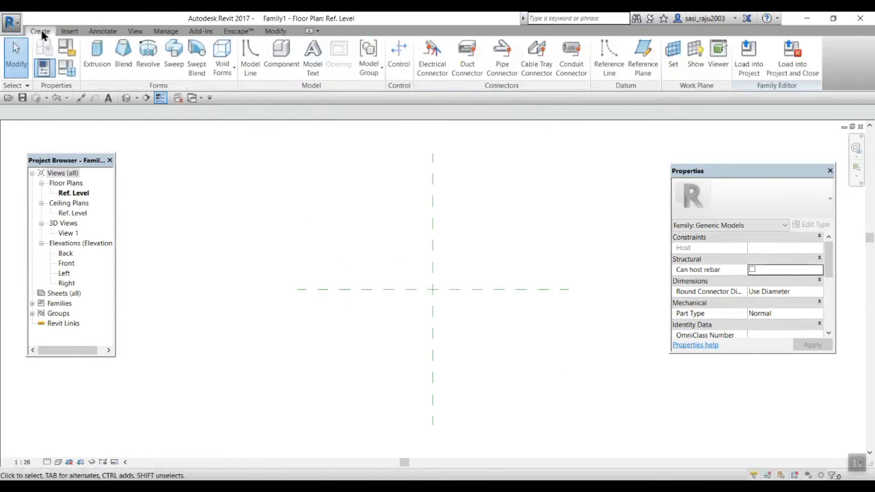
click(609, 61)
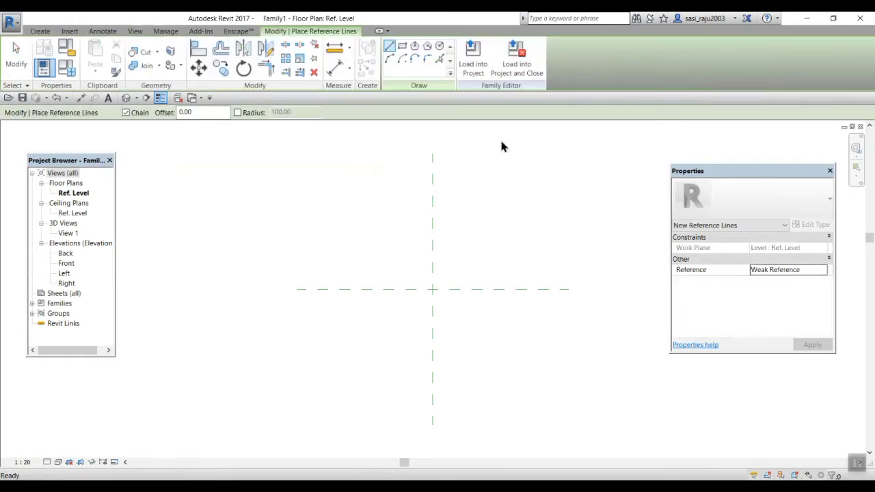
click(439, 59)
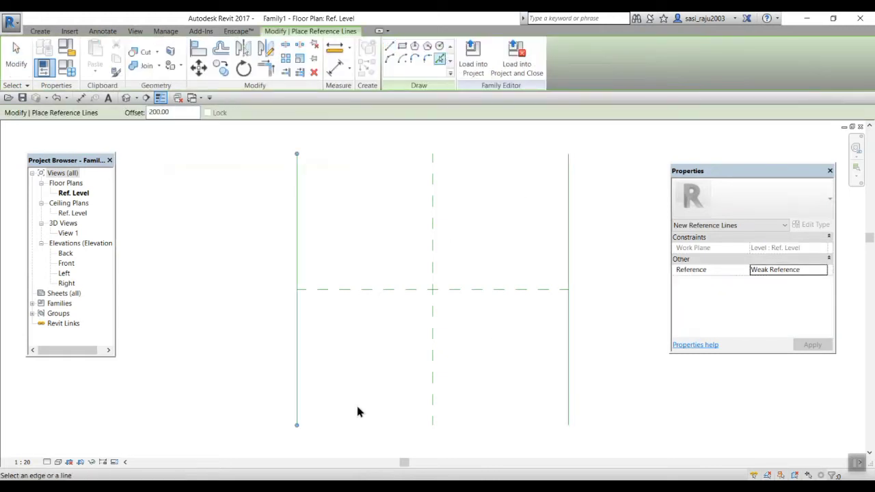
key(ctrl+z)
key(ctrl+z)
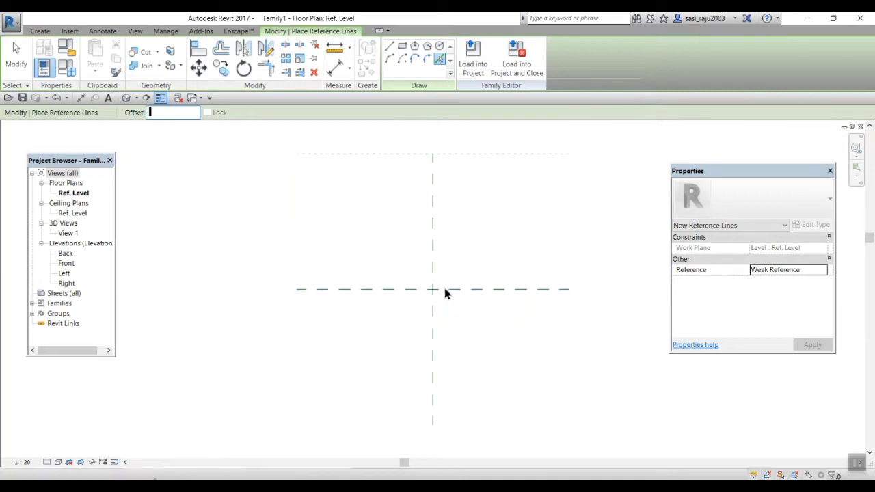
text(100.00)
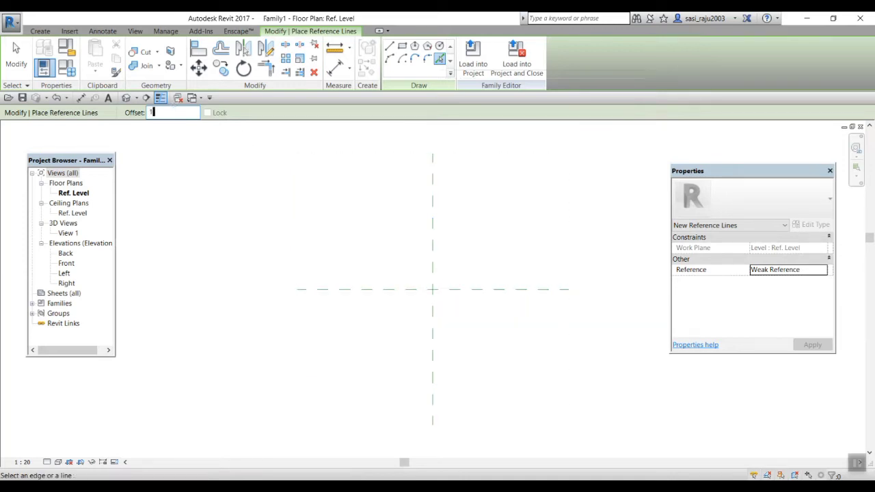
click(434, 261)
click(433, 259)
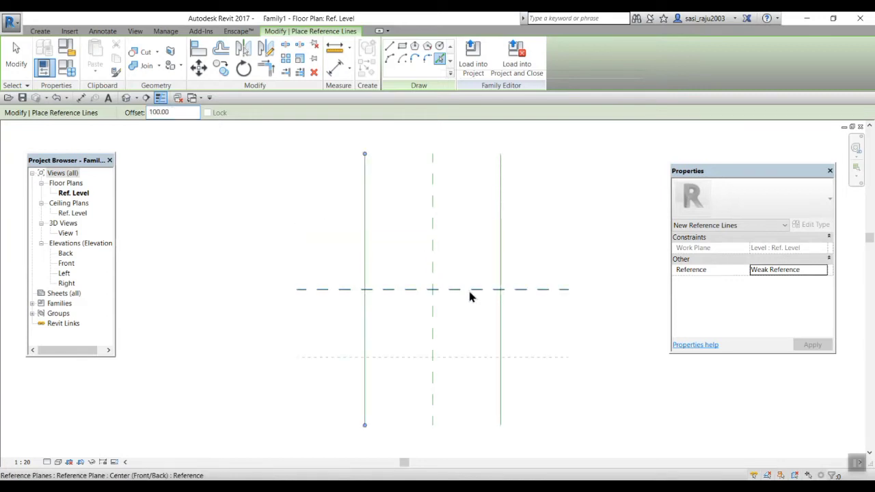
click(470, 287)
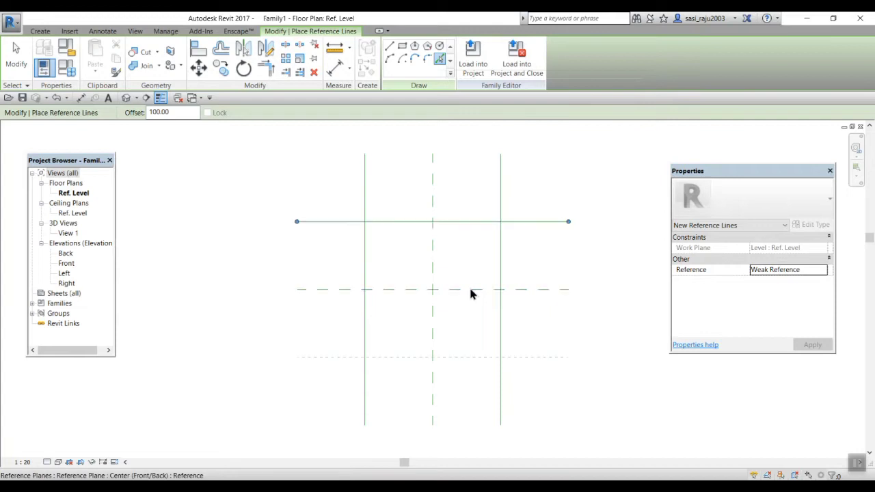
click(527, 332)
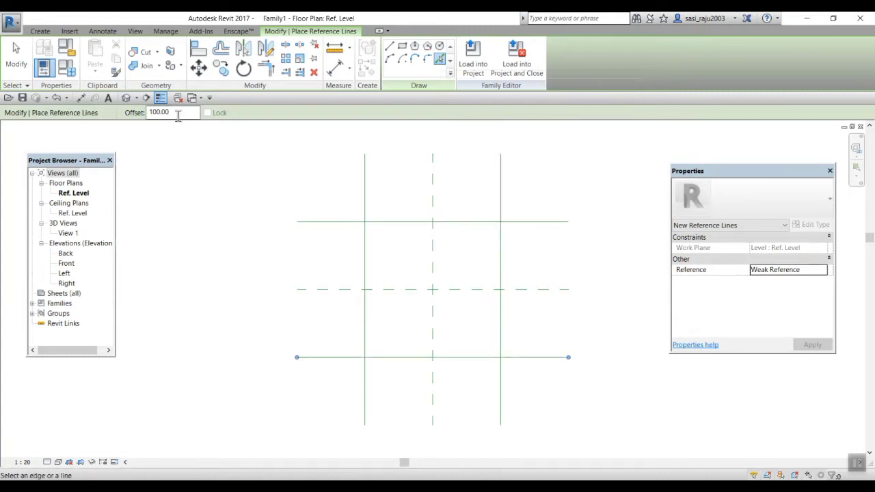
Add four inner reference lines offset 15 cm inward from each of the outer reference lines.
drag(173, 112, 148, 113)
text(2.00)
drag(174, 112, 150, 112)
text(5.00)
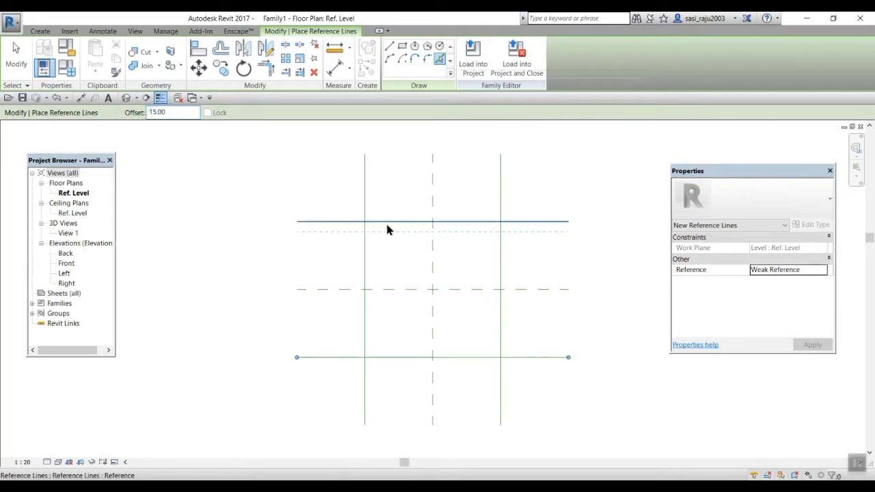
click(385, 227)
click(367, 261)
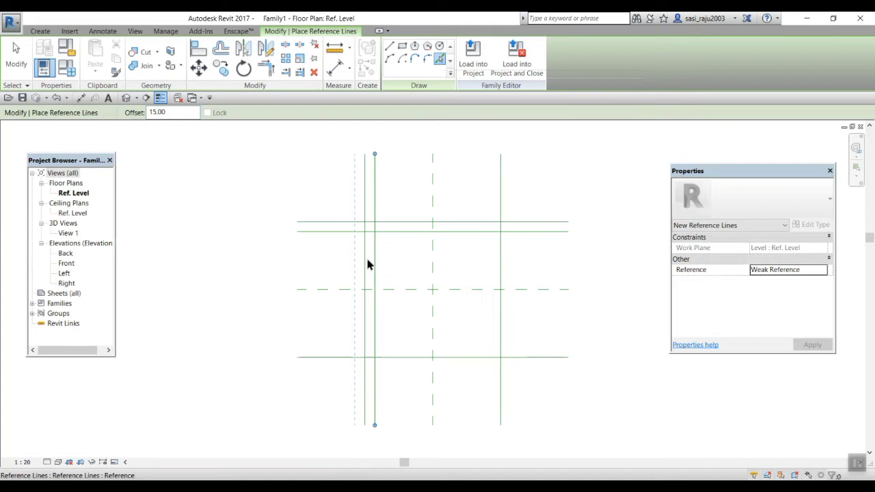
click(397, 361)
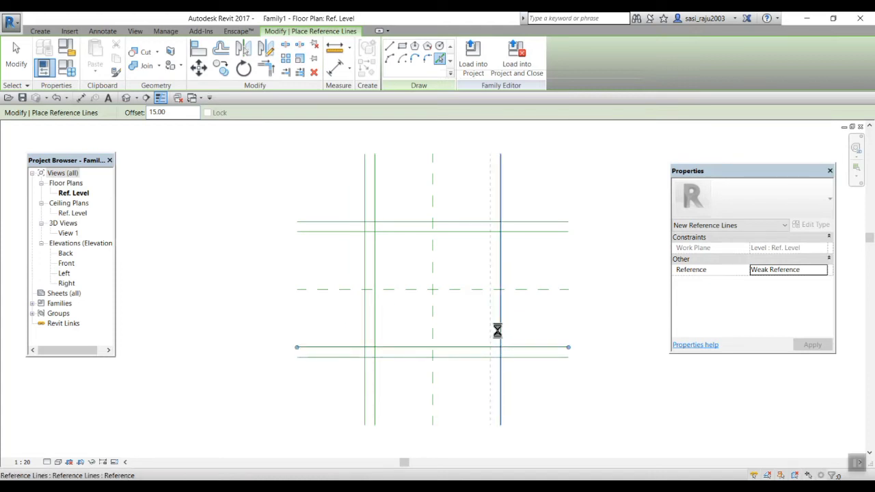
click(500, 328)
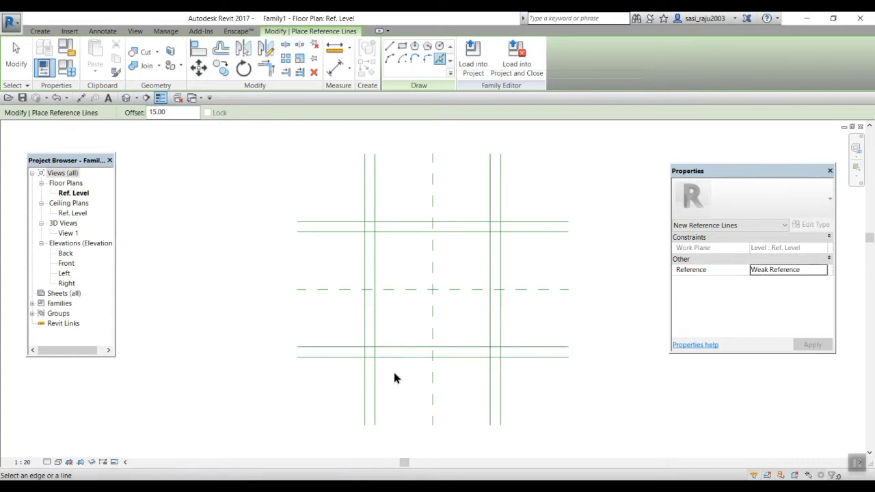
key(Escape)
key(Escape)
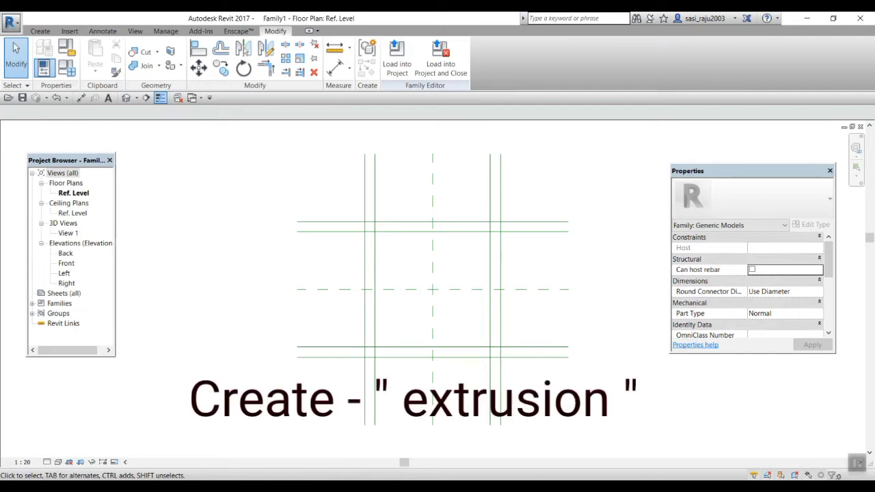
Create a 25 cm deep extrusion from a rectangle drawn between opposite corner intersections of the outer reference lines.
click(40, 32)
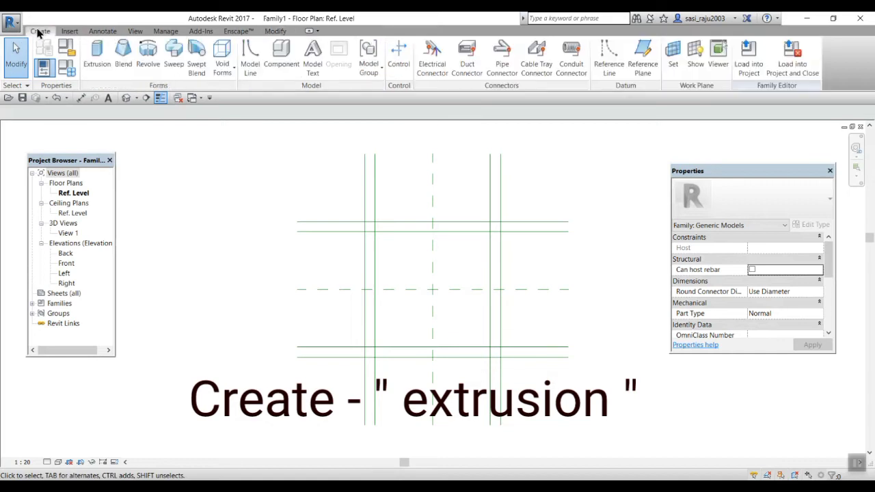
click(100, 77)
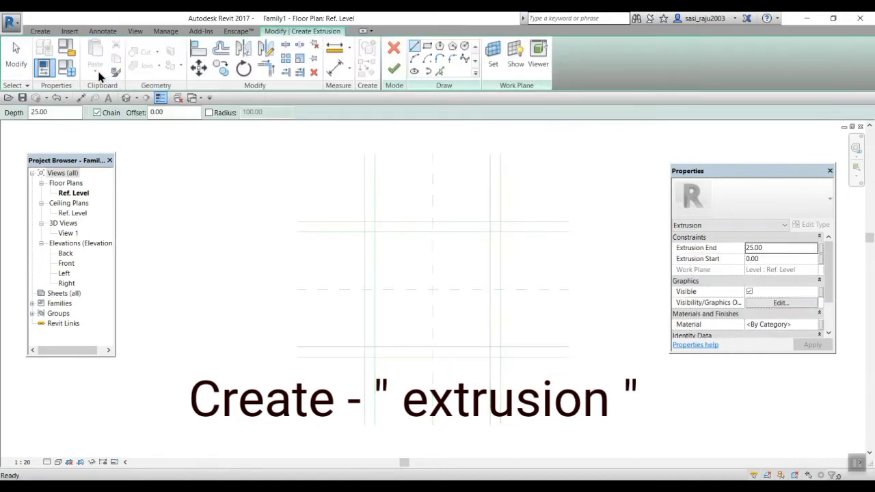
click(428, 47)
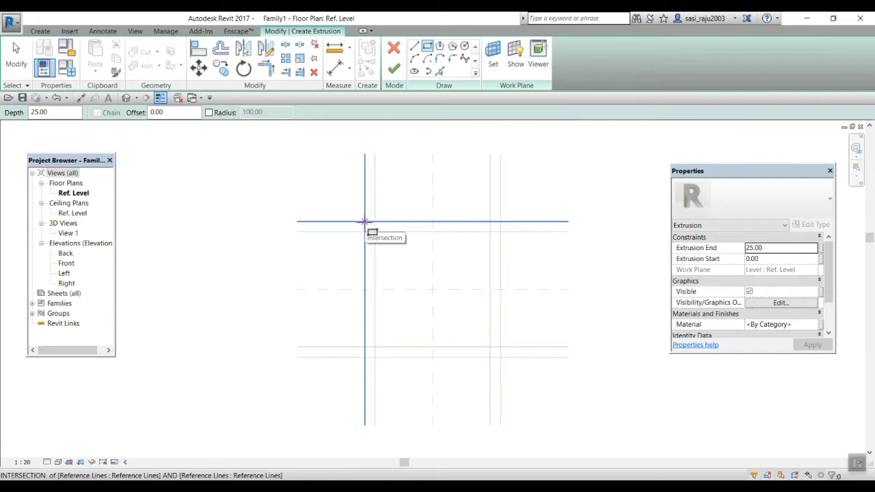
click(364, 221)
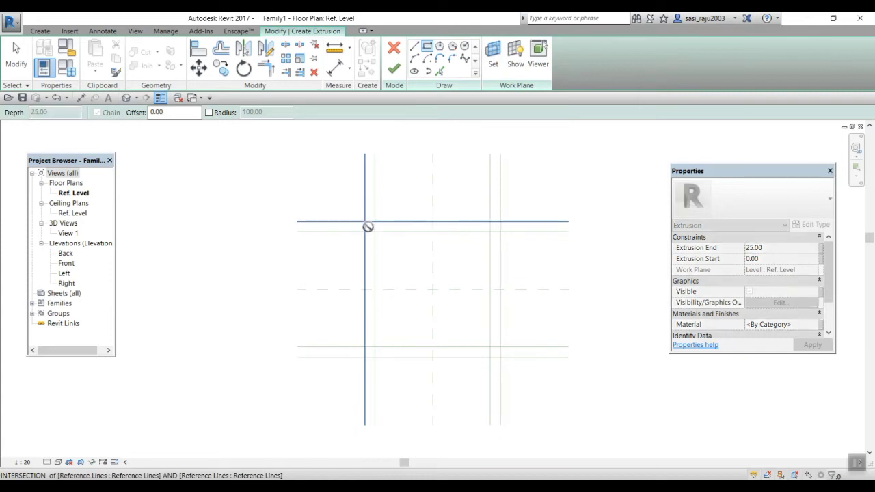
click(500, 357)
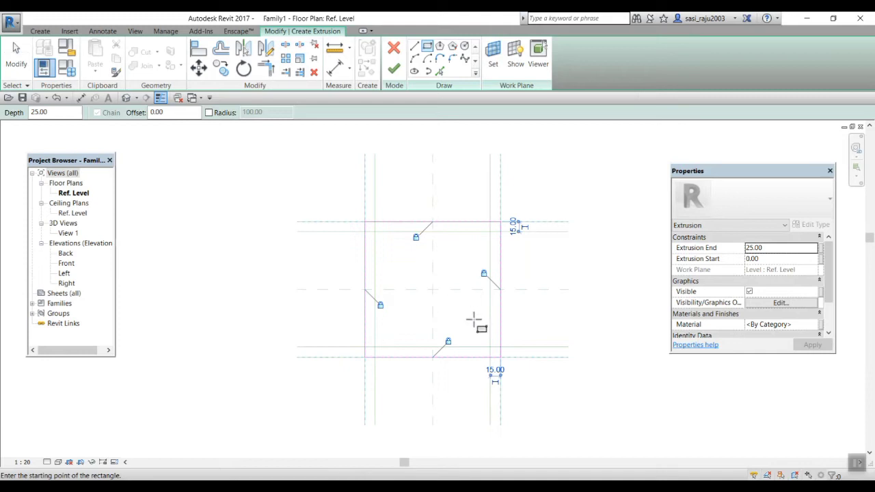
click(394, 69)
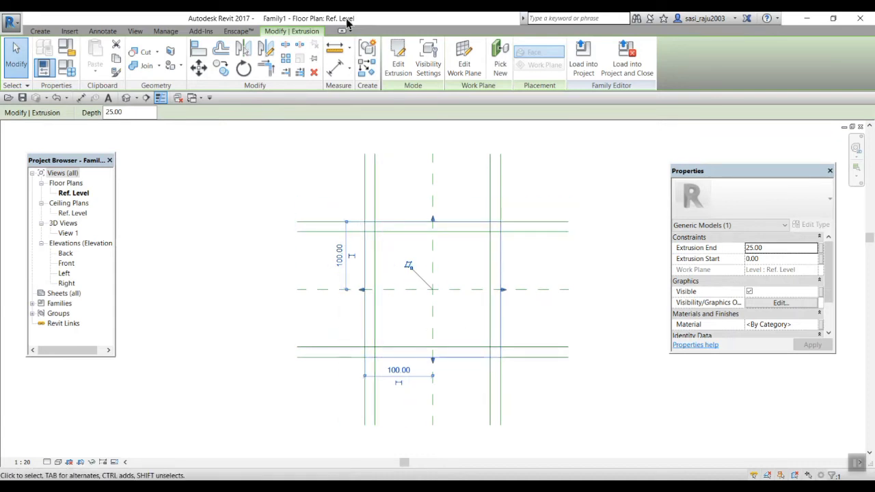
Create a 25 cm deep extrusion of four 15 cm squares, one at each corner crossing of the inner and outer reference lines.
click(41, 31)
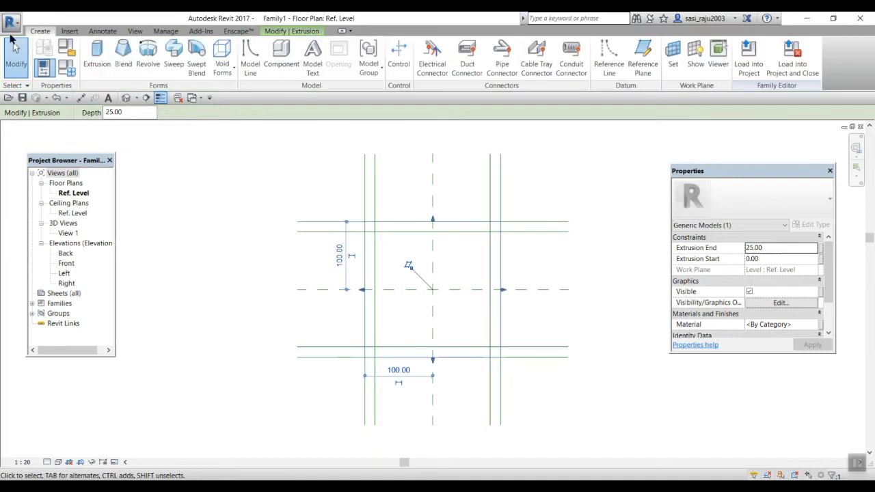
click(93, 66)
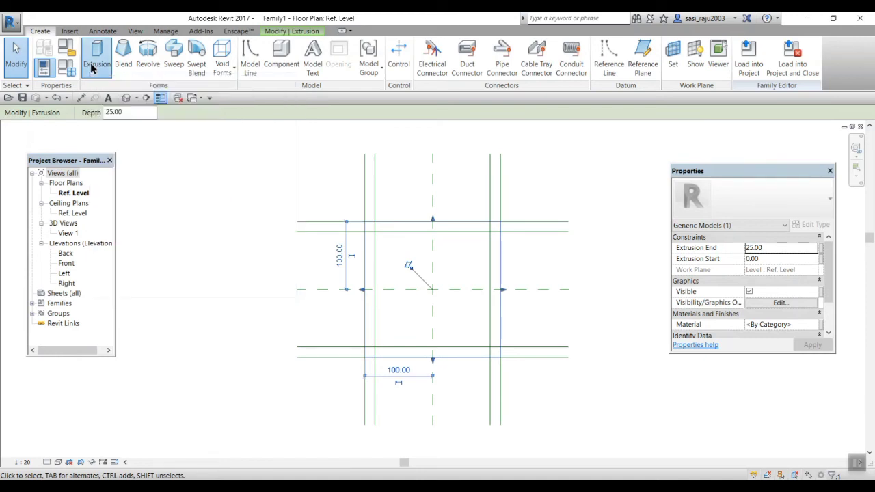
click(427, 45)
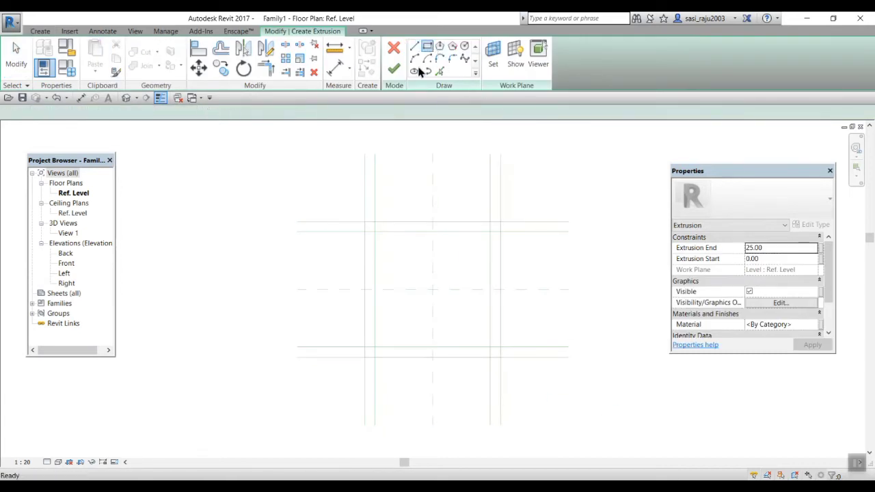
scroll(361, 225, down, 1)
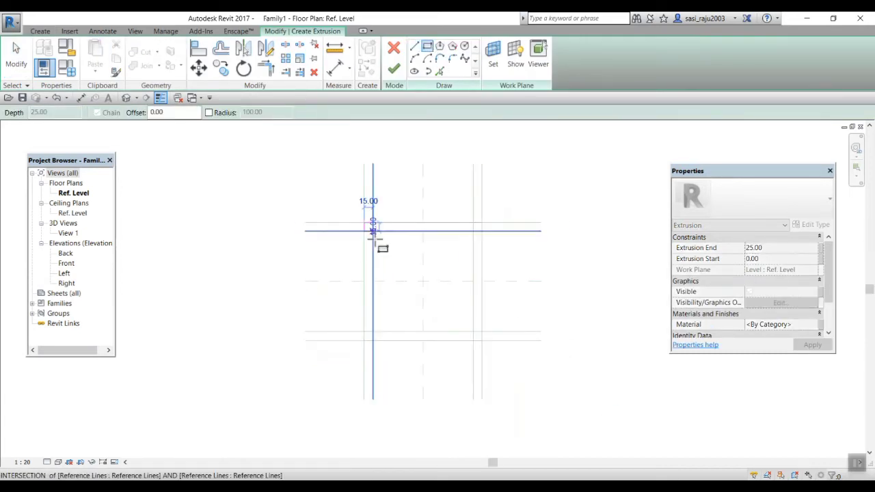
click(373, 230)
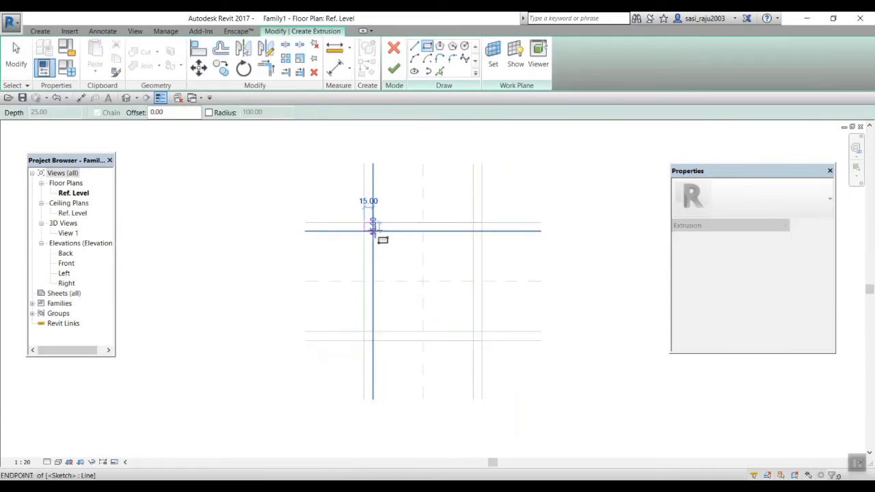
click(473, 222)
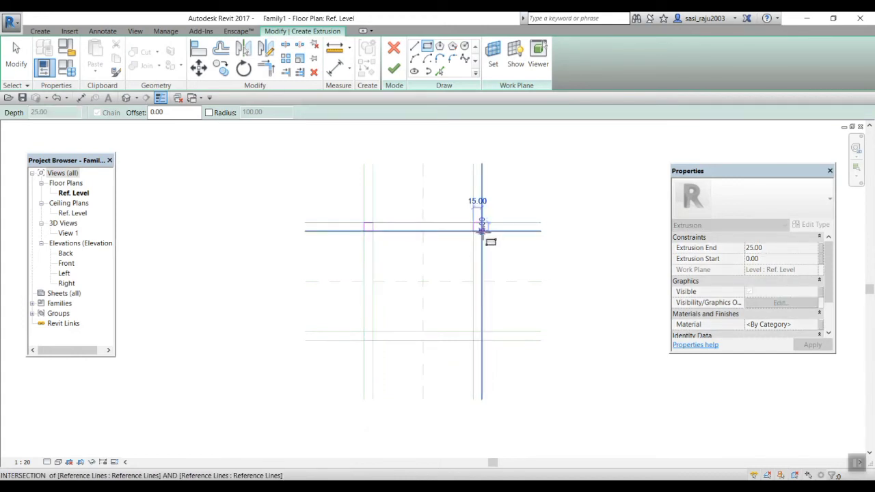
click(482, 231)
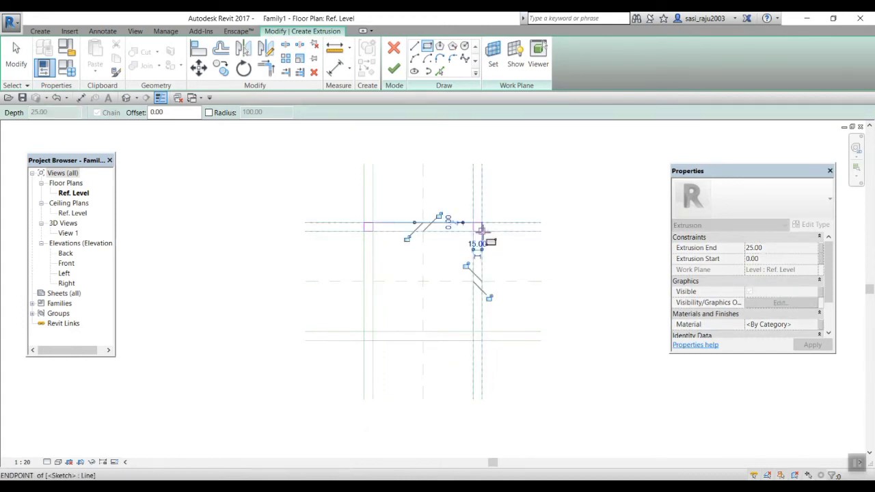
click(473, 331)
click(482, 340)
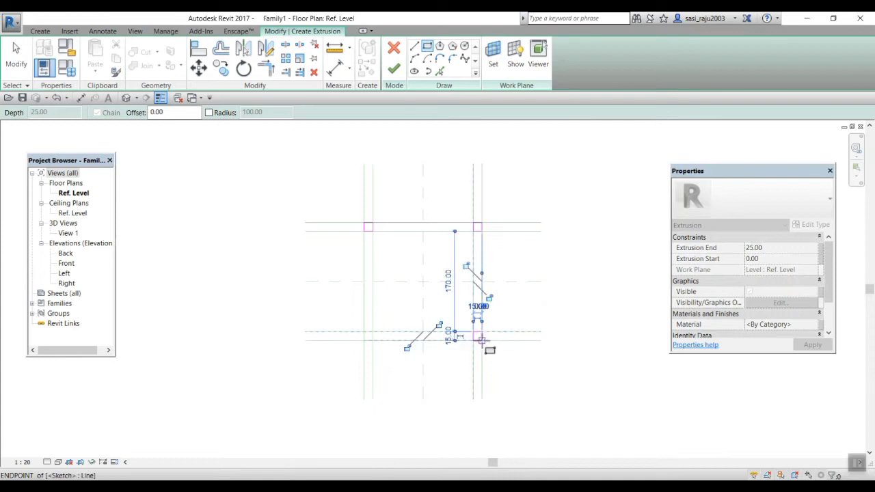
click(364, 331)
click(373, 340)
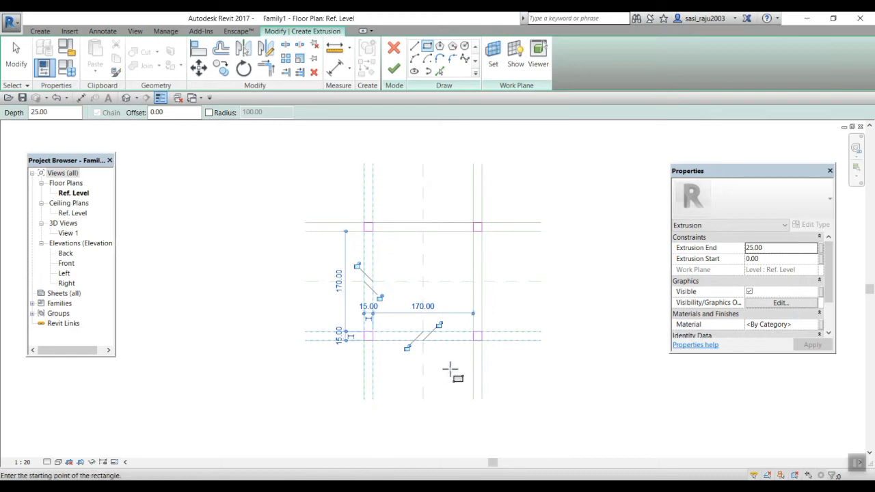
click(393, 69)
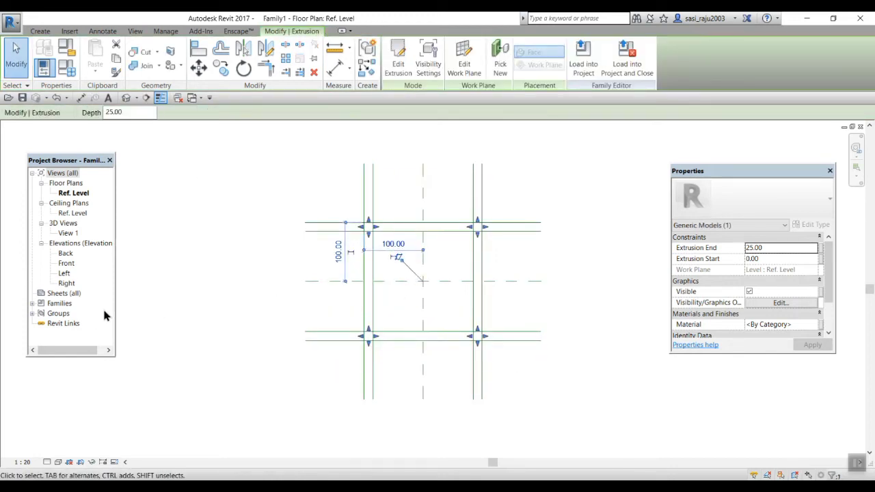
In the Front elevation, make the tabletop extrusion thinner and raise it so its top sits slightly above the legs and its underside above the reference level.
double_click(66, 265)
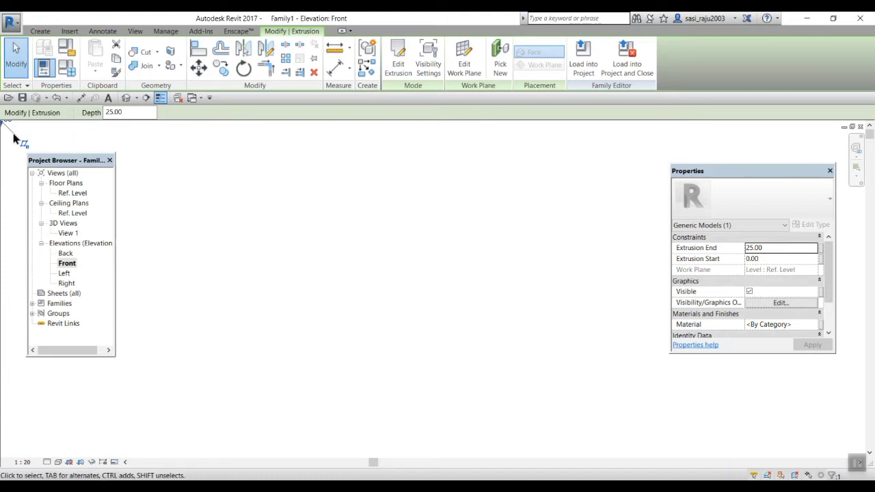
right_click(392, 290)
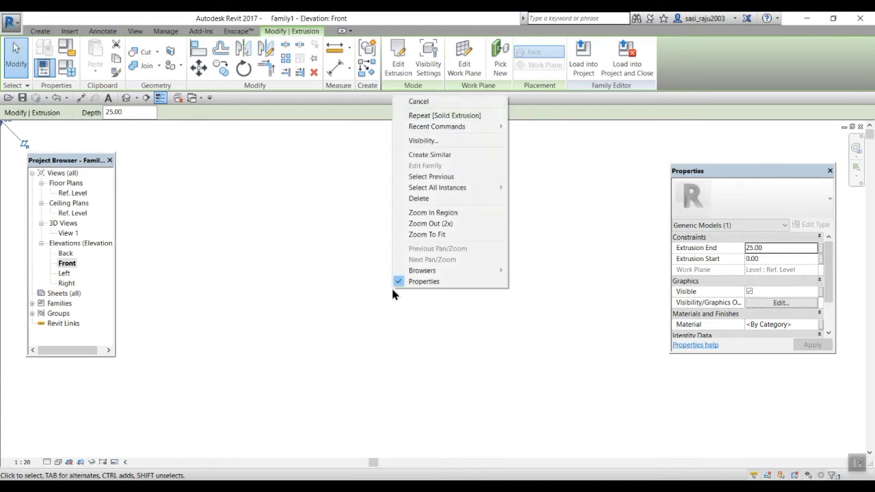
click(434, 236)
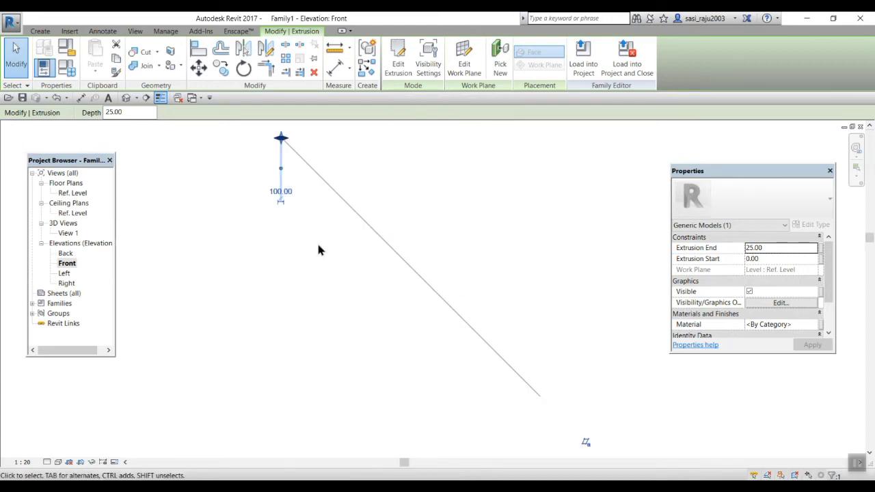
middle_drag(318, 250, 437, 396)
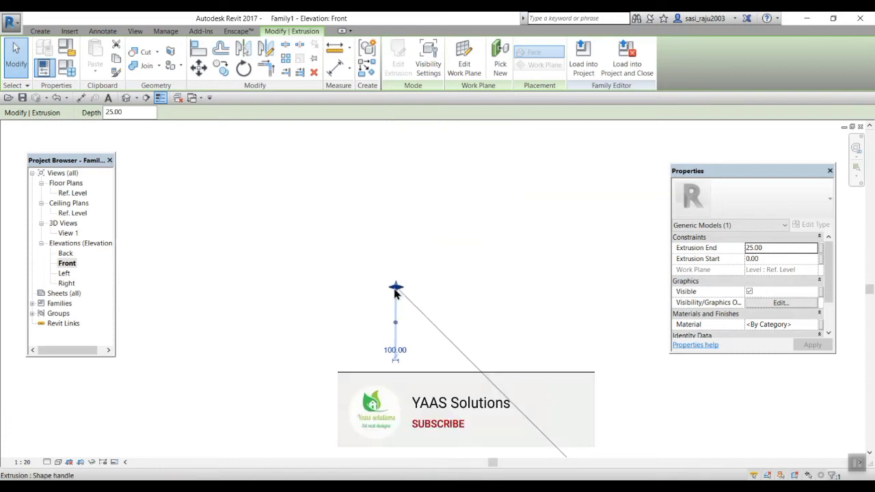
scroll(395, 290, up, 4)
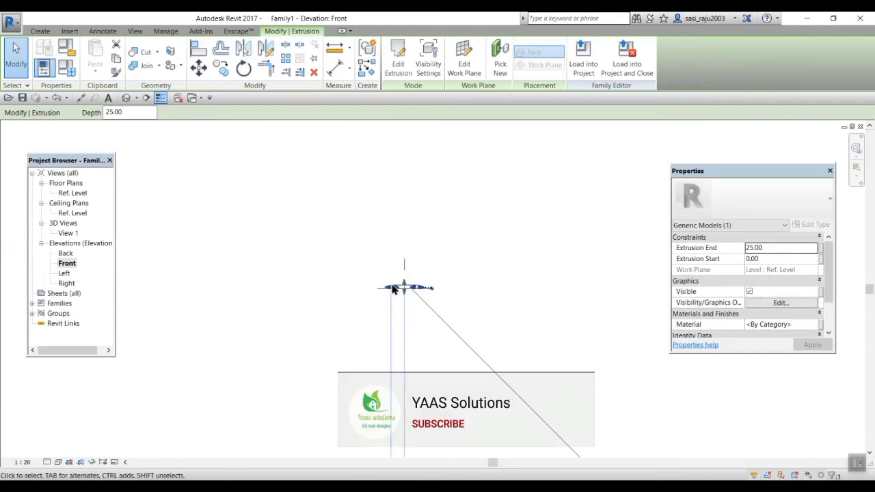
scroll(393, 289, up, 6)
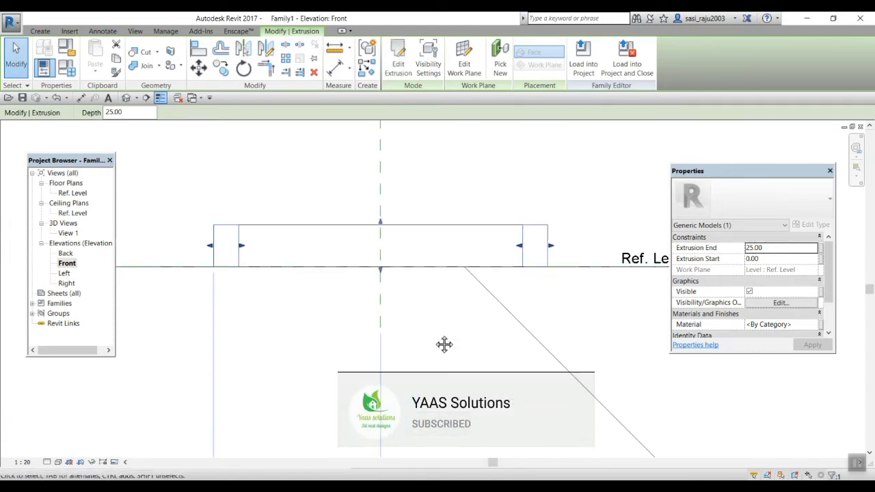
middle_drag(444, 344, 437, 286)
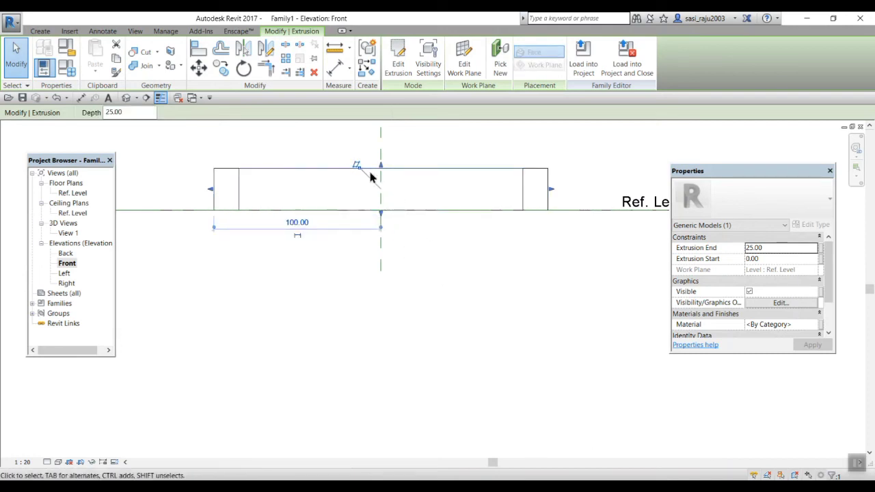
drag(381, 212, 381, 158)
Stretch the bottom of the four-leg extrusion down to about 104 cm below the reference level.
click(524, 205)
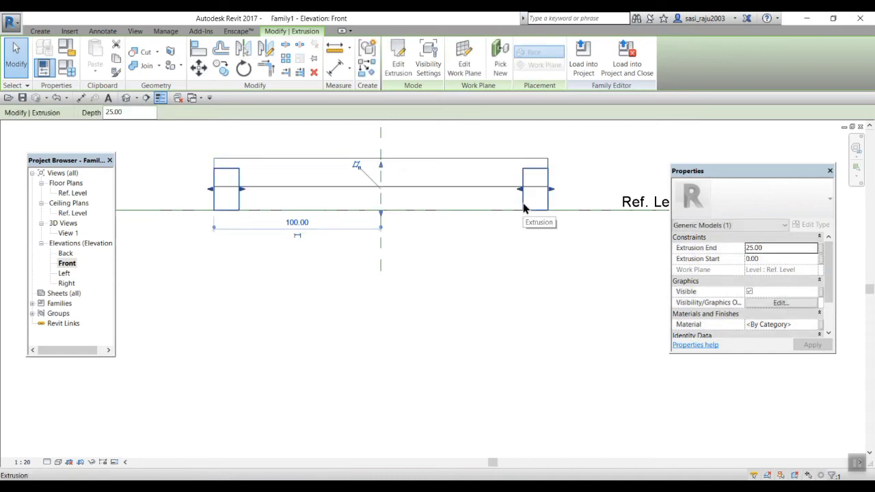
drag(382, 214, 376, 383)
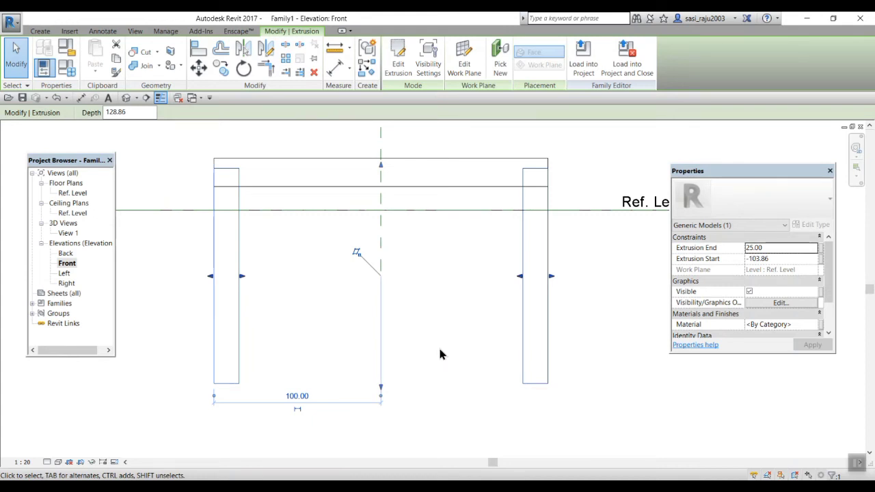
Open 3D View 1 and examine the tabletop and four legs from an isometric angle, clear of the Properties palette.
double_click(67, 233)
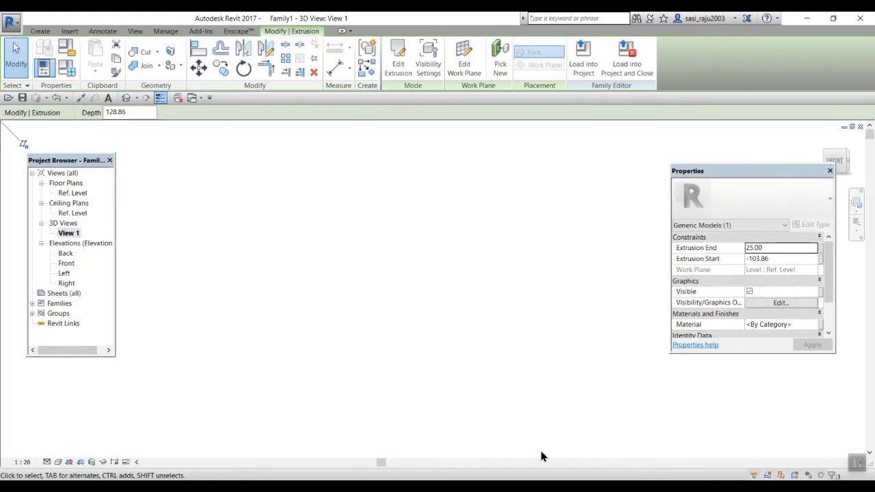
right_click(406, 266)
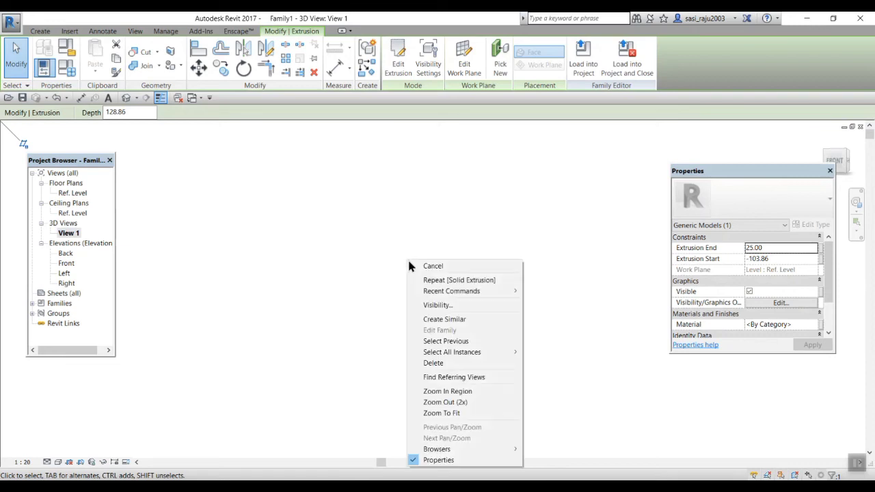
click(455, 415)
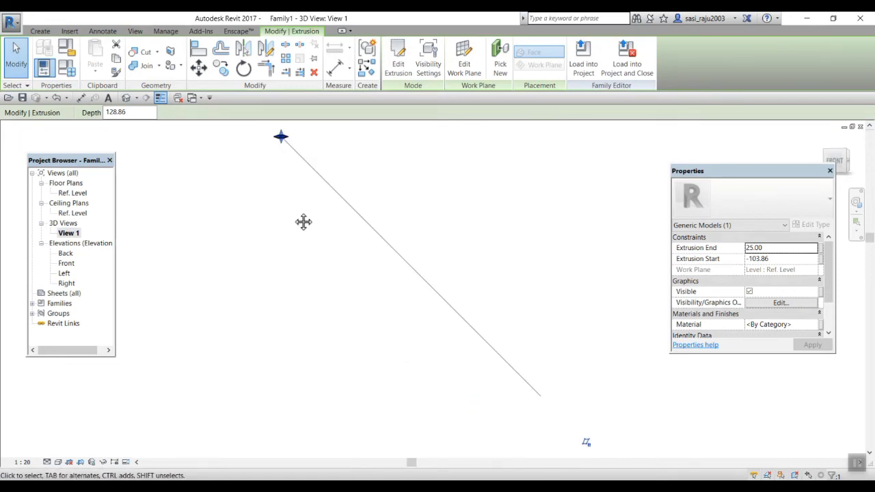
middle_drag(304, 222, 374, 393)
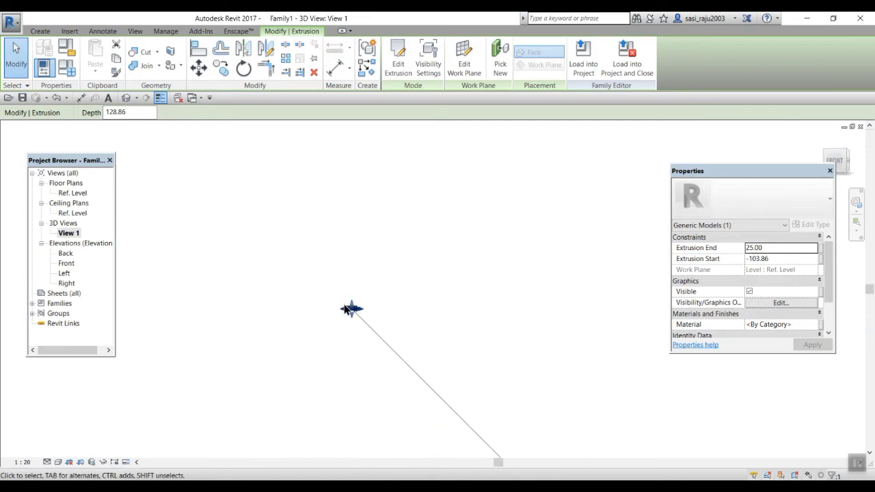
scroll(351, 309, up, 10)
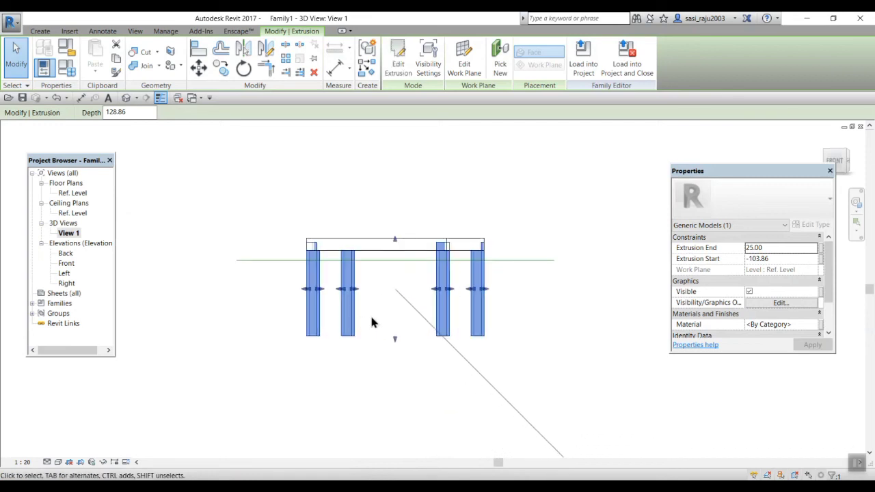
drag(748, 175, 756, 233)
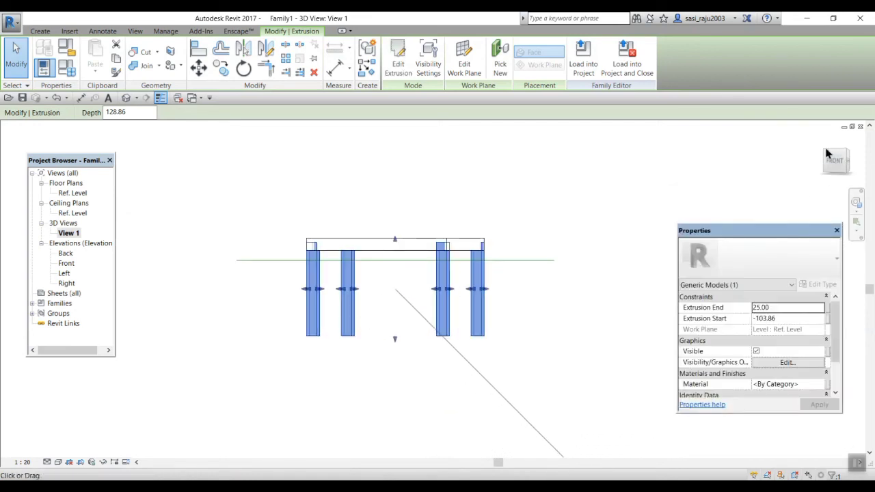
key(Escape)
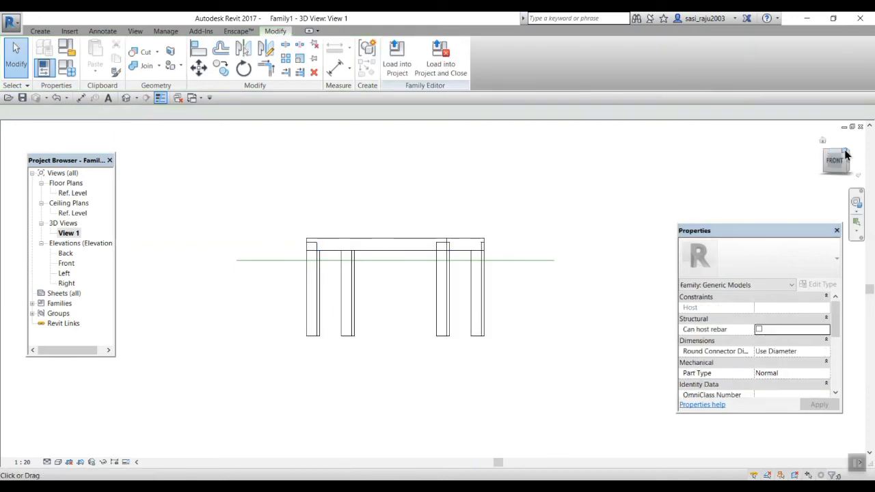
click(846, 154)
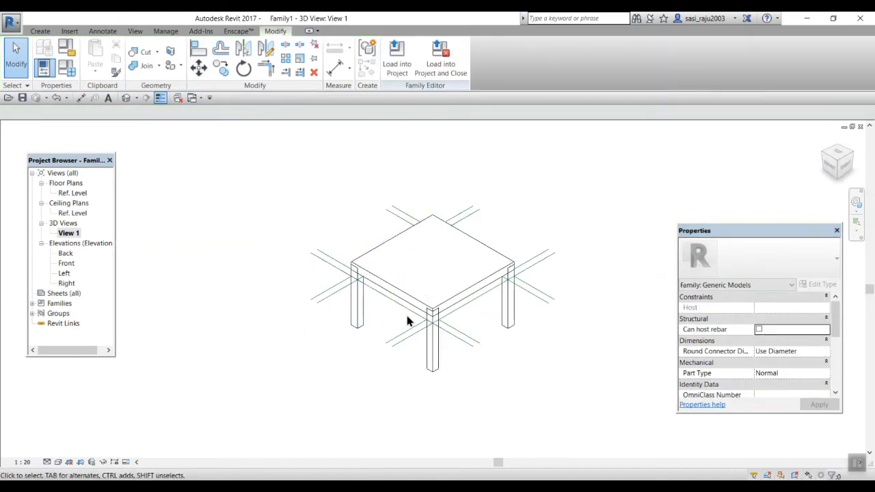
scroll(481, 334, up, 4)
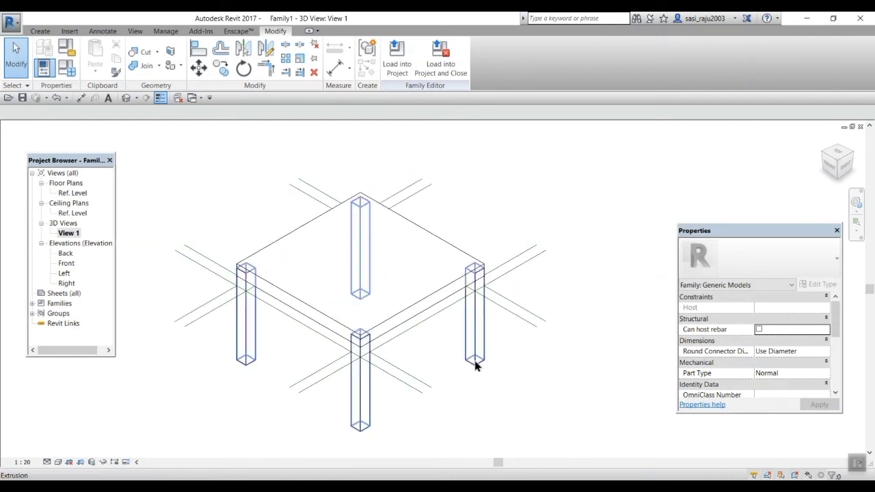
shift+middle_drag(458, 405, 442, 270)
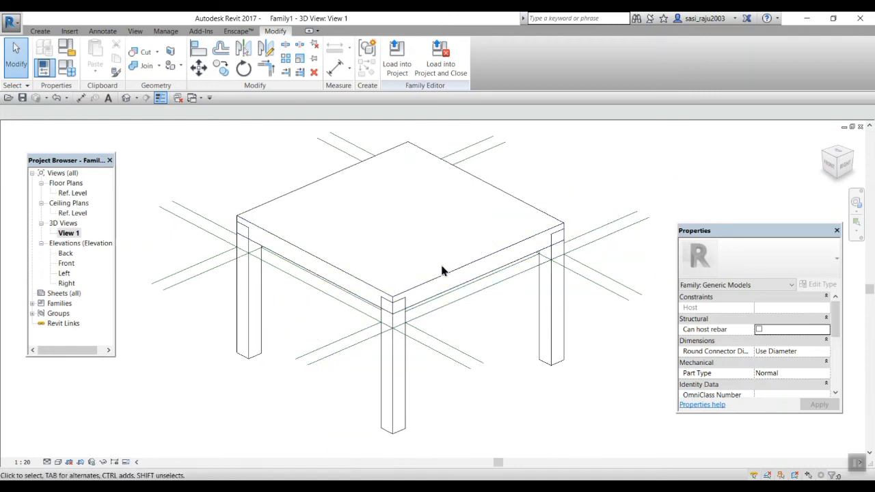